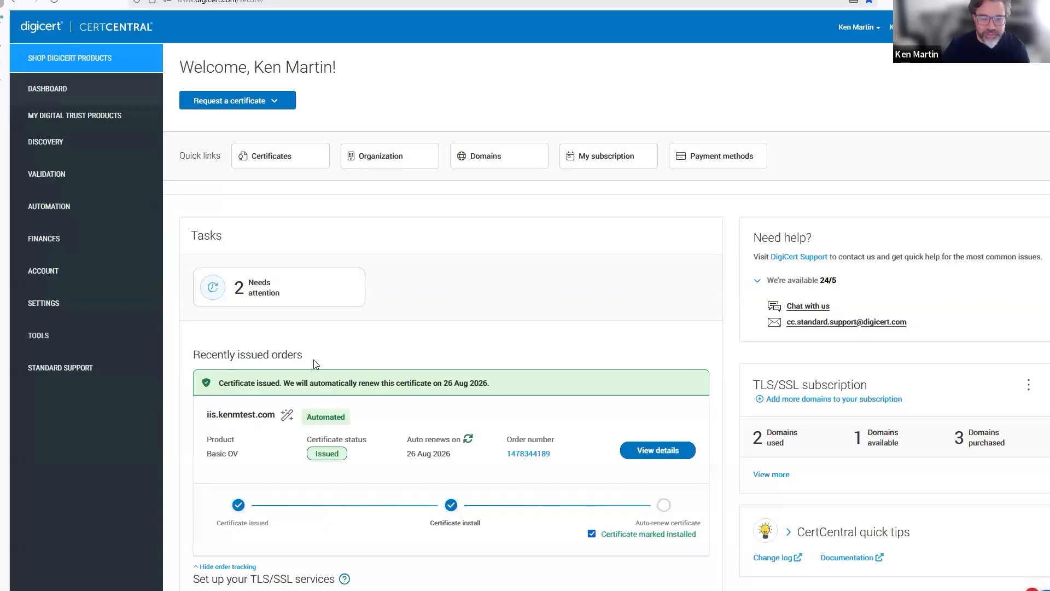
Review the issued iis.kenmtest.com order on the dashboard, then switch to the remote IIS Manager.
{"action": "scroll", "coordinate": [315, 363], "scroll_direction": "down", "scroll_amount": 3}
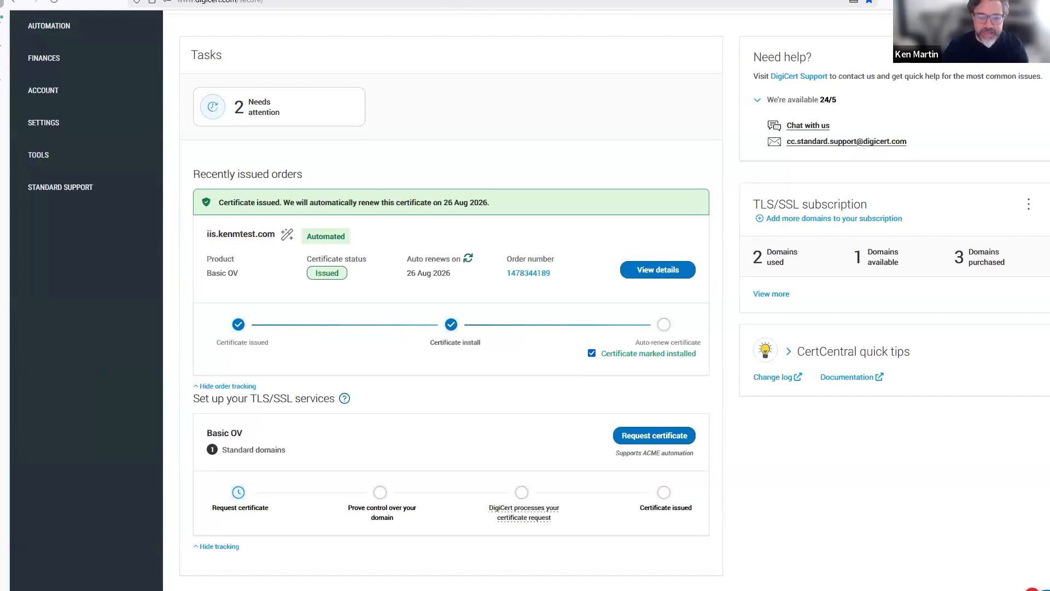
{"action": "key", "text": "alt+Tab"}
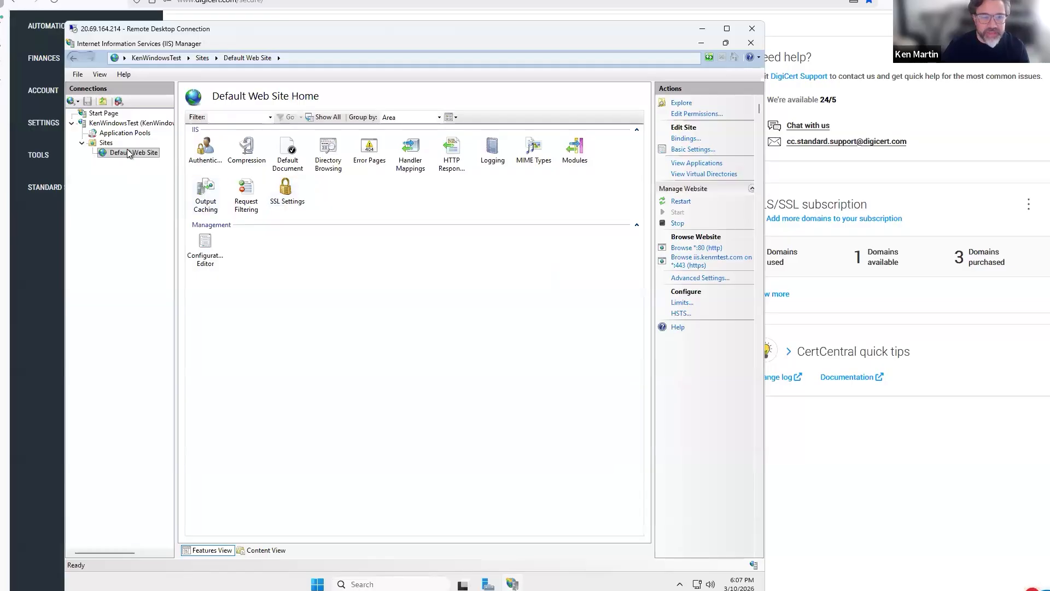
Verify the Default Web Site's https binding on port 443 uses the iis.kenmtest.com certificate.
{"action": "left_click", "coordinate": [687, 140]}
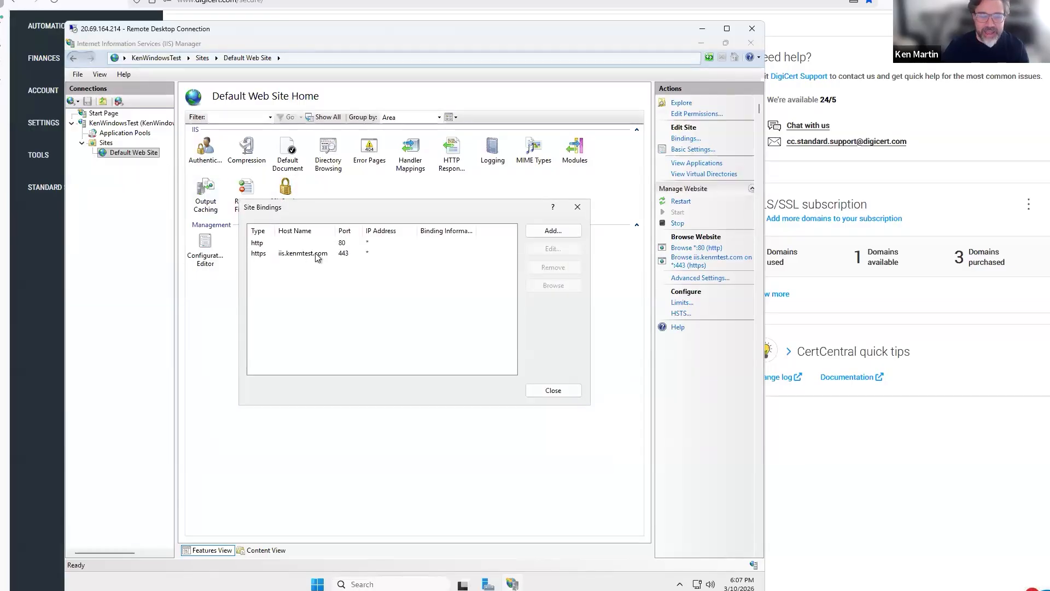
{"action": "left_click", "coordinate": [341, 256]}
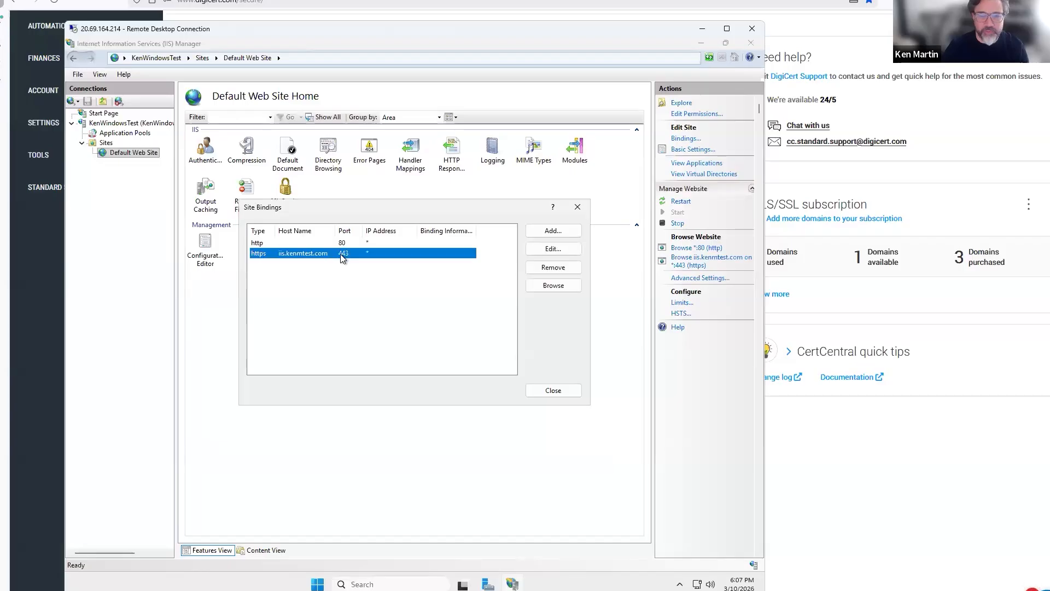
{"action": "double_click", "coordinate": [341, 256]}
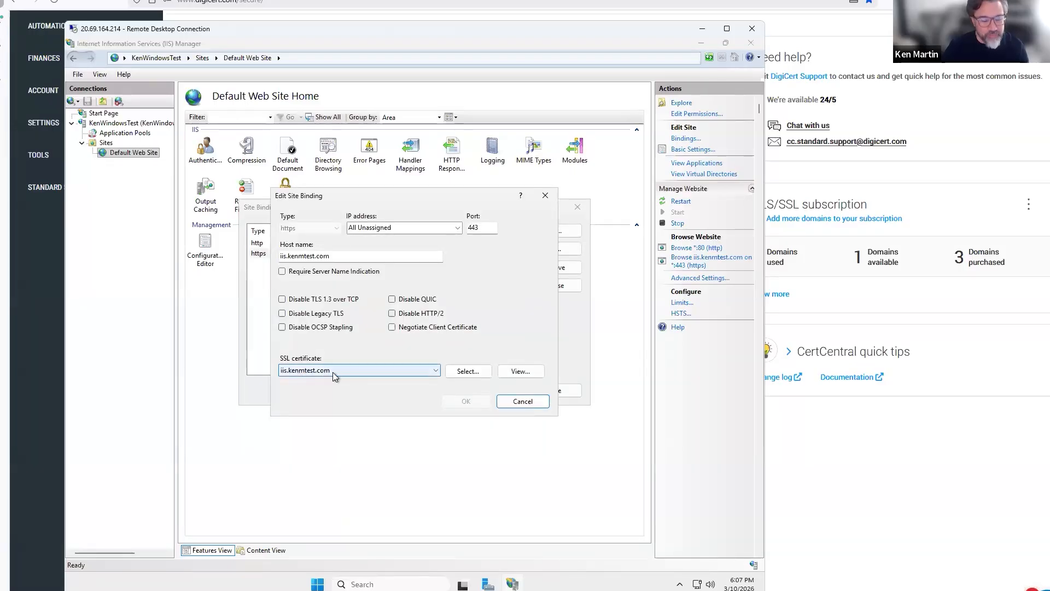
{"action": "left_click", "coordinate": [520, 377]}
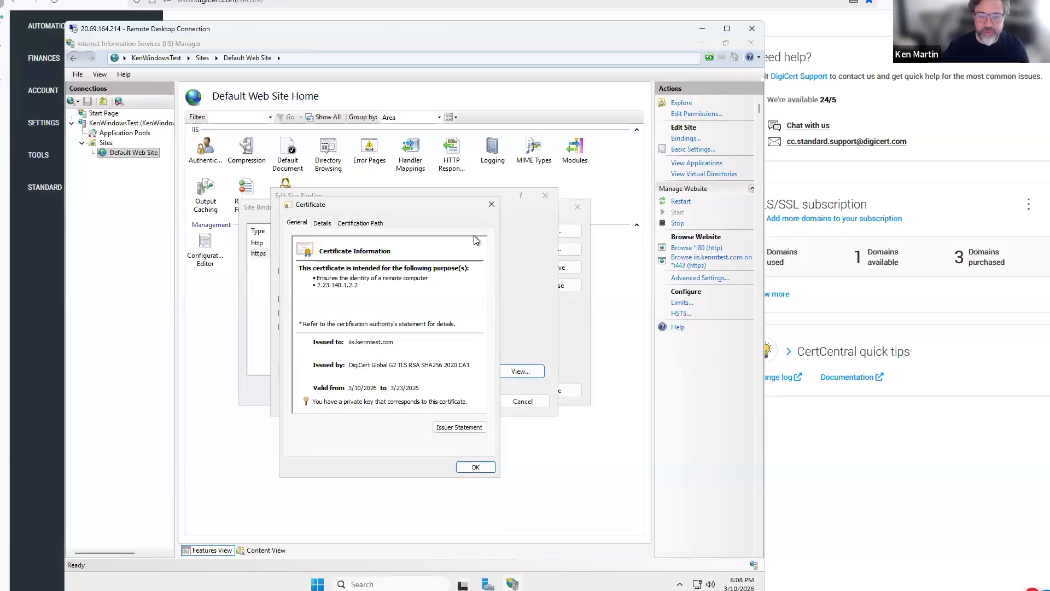
{"action": "left_click", "coordinate": [492, 204]}
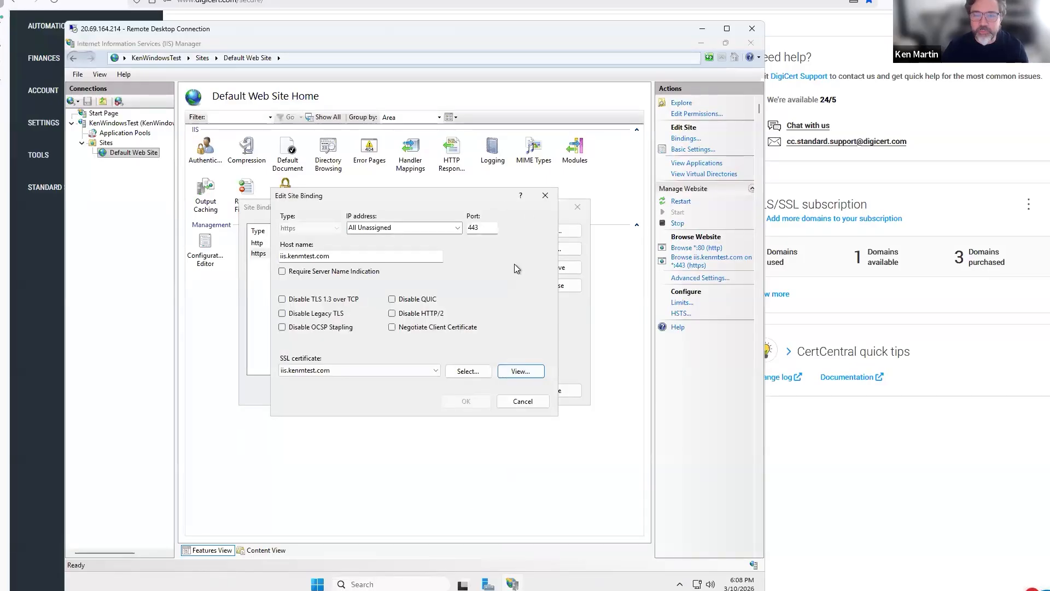
{"action": "left_click", "coordinate": [522, 402]}
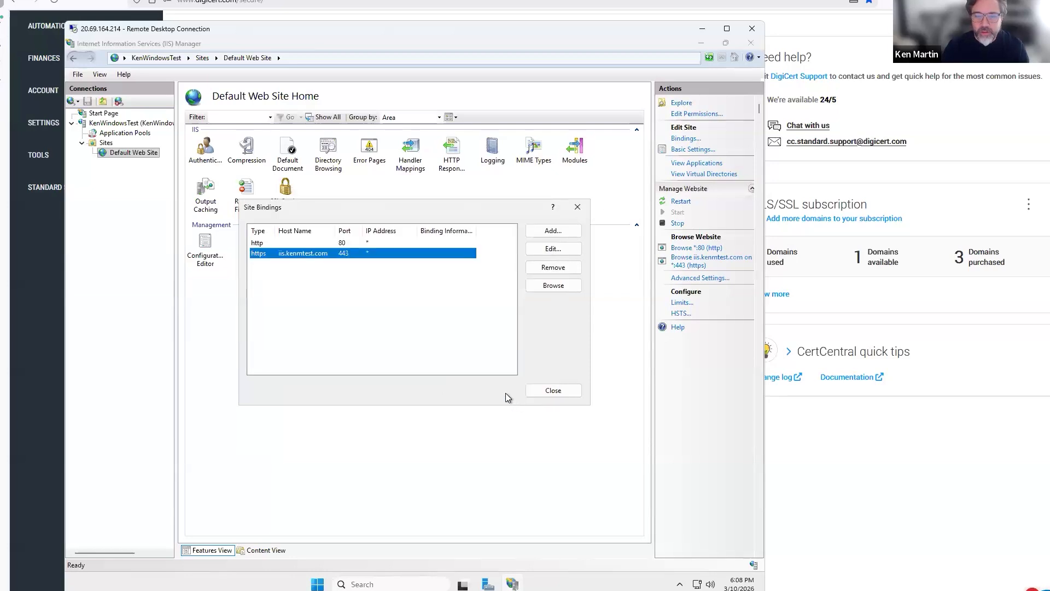
{"action": "left_click", "coordinate": [554, 391]}
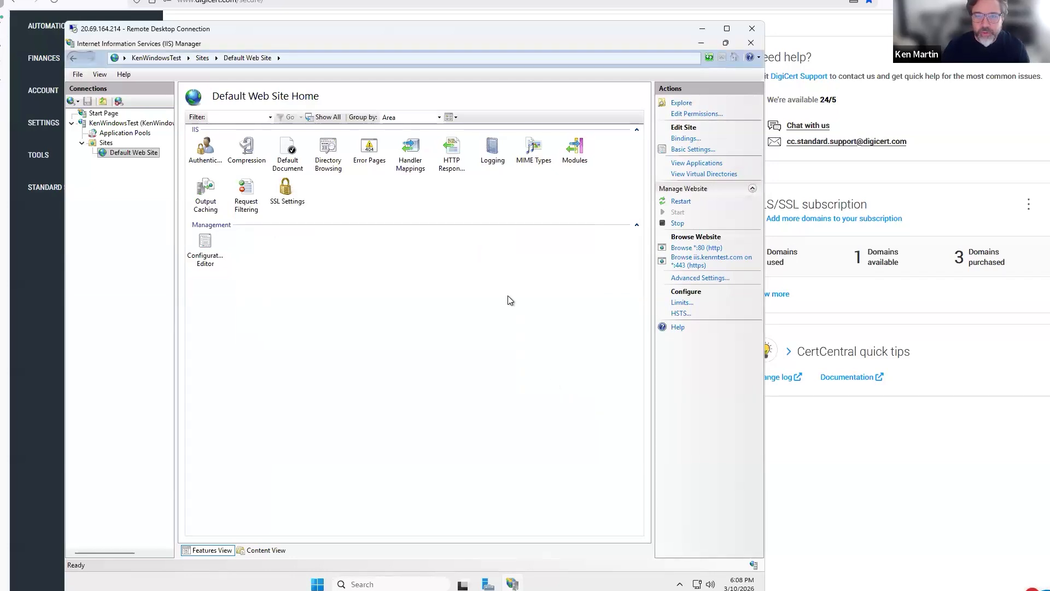
{"action": "left_click", "coordinate": [629, 2]}
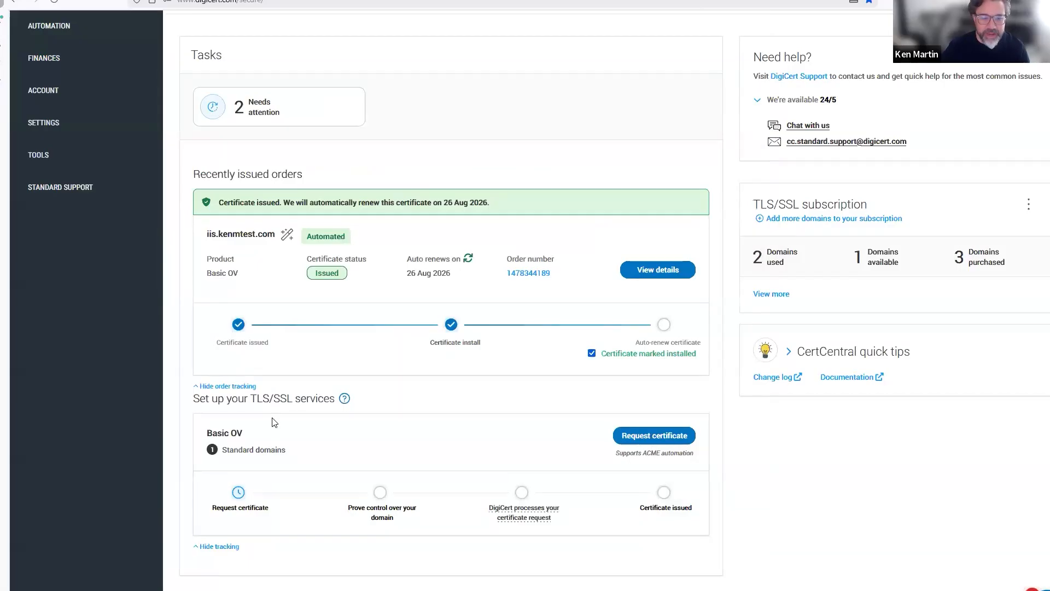
Request a Basic OV certificate with 'use your own automation client' on and start automation setup.
{"action": "scroll", "coordinate": [273, 405], "scroll_direction": "up", "scroll_amount": 4}
{"action": "scroll", "coordinate": [275, 421], "scroll_direction": "down", "scroll_amount": 4}
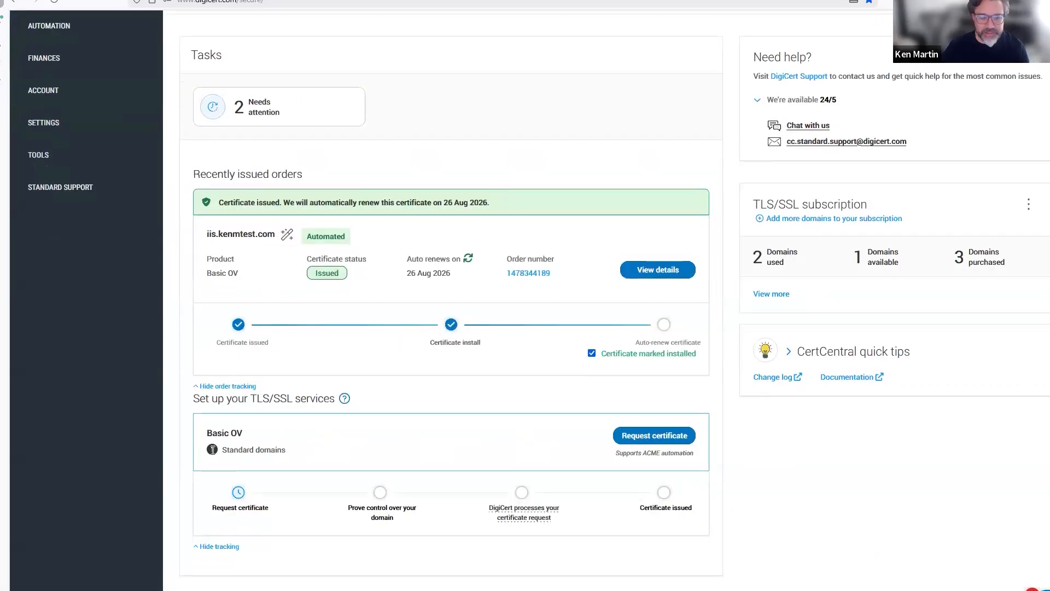
{"action": "left_click", "coordinate": [659, 437]}
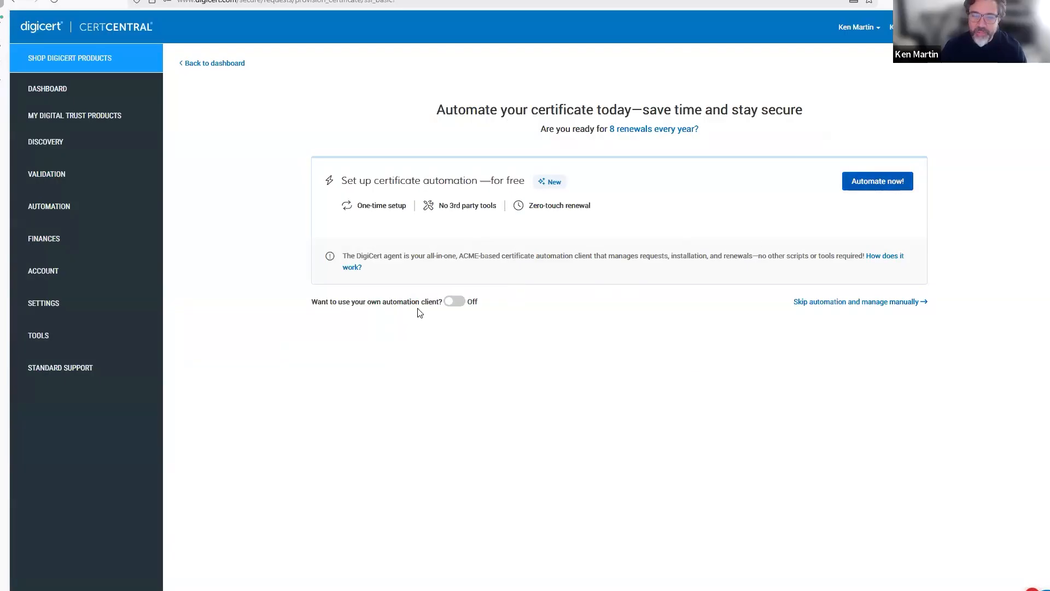
{"action": "left_click", "coordinate": [454, 300]}
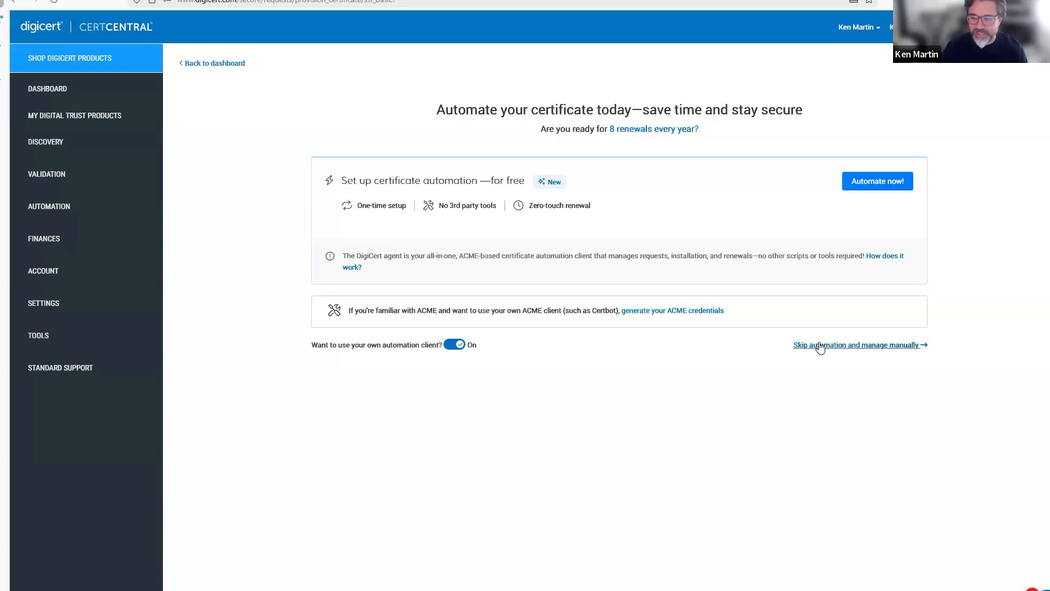
{"action": "left_click", "coordinate": [876, 186]}
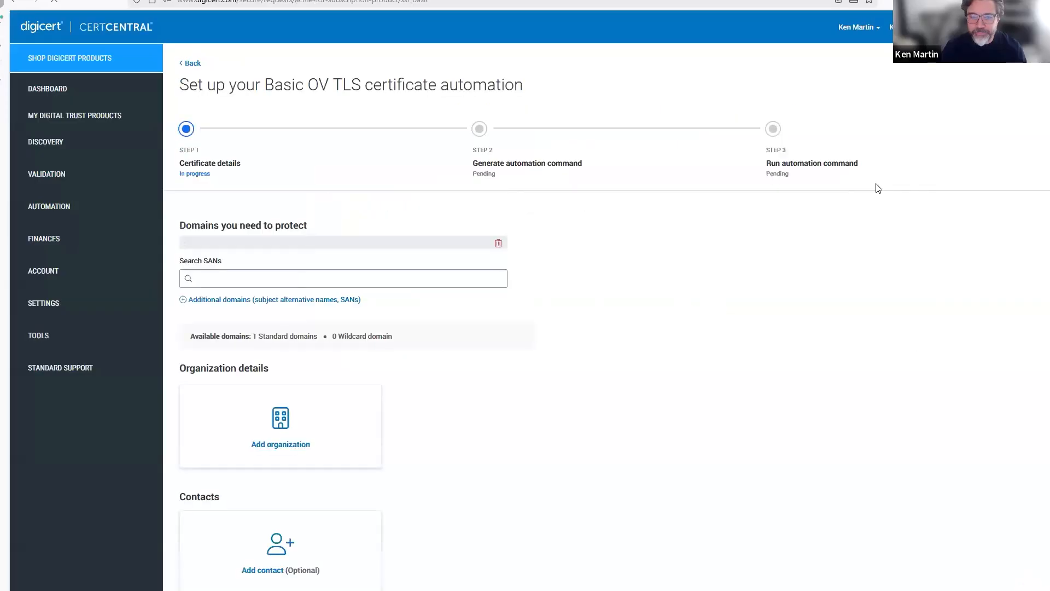
Enter iis.kenmtest.com as the domain to protect and submit the certificate details.
{"action": "left_click", "coordinate": [253, 244]}
{"action": "type", "text": "iis.kenmtest"}
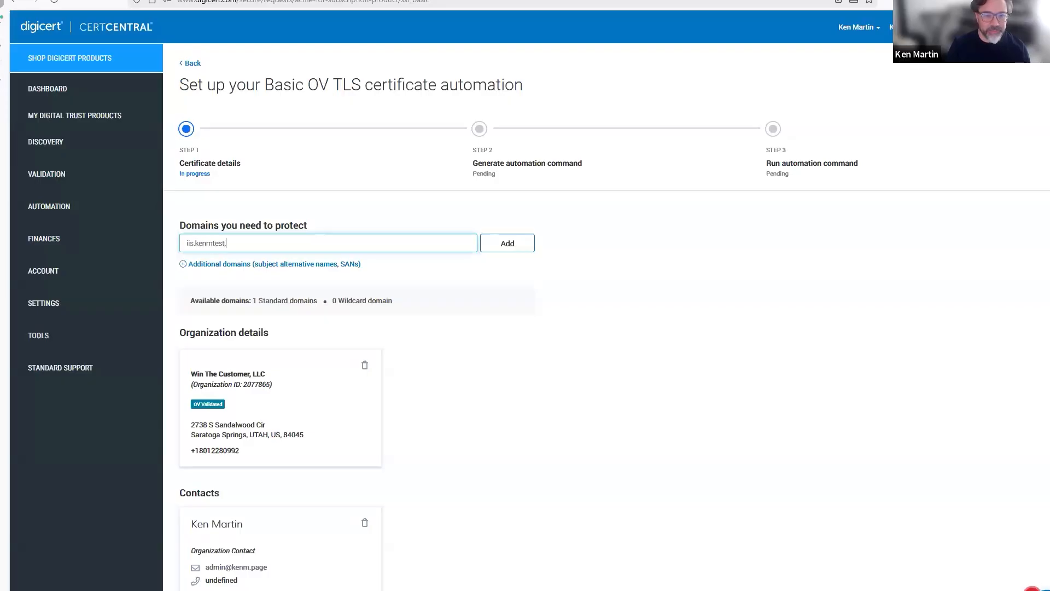
{"action": "type", "text": ".com"}
{"action": "key", "text": "Return"}
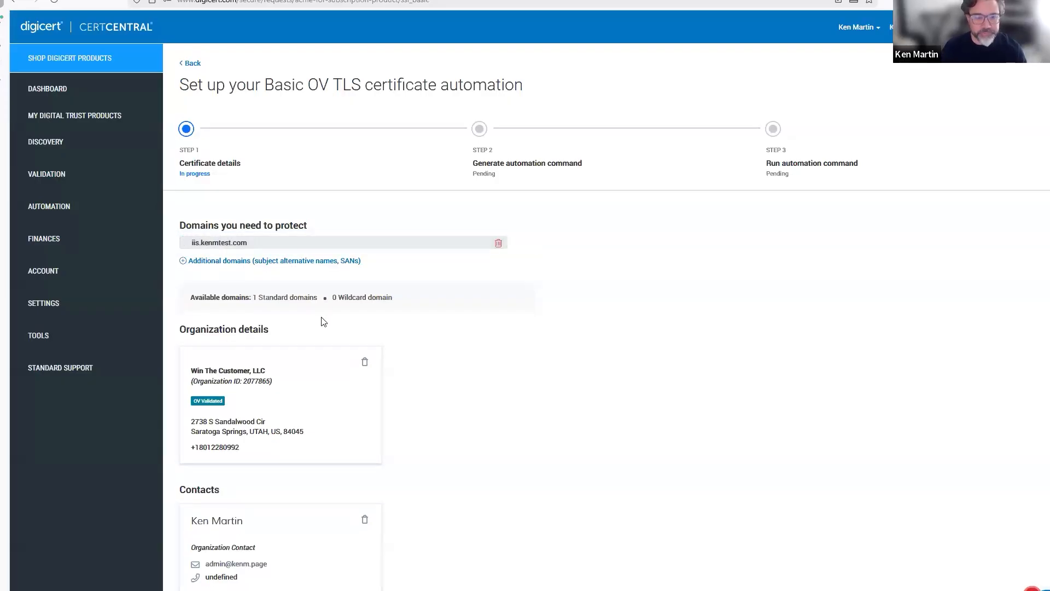
{"action": "left_click_drag", "start_coordinate": [253, 298], "coordinate": [317, 298]}
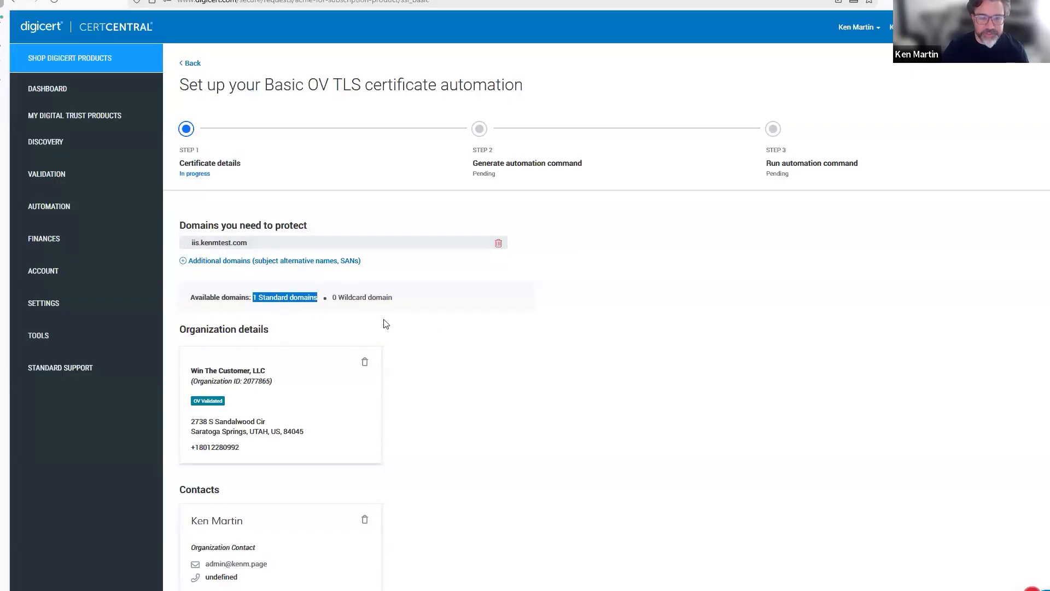
{"action": "left_click", "coordinate": [444, 365]}
{"action": "scroll", "coordinate": [432, 377], "scroll_direction": "down", "scroll_amount": 1}
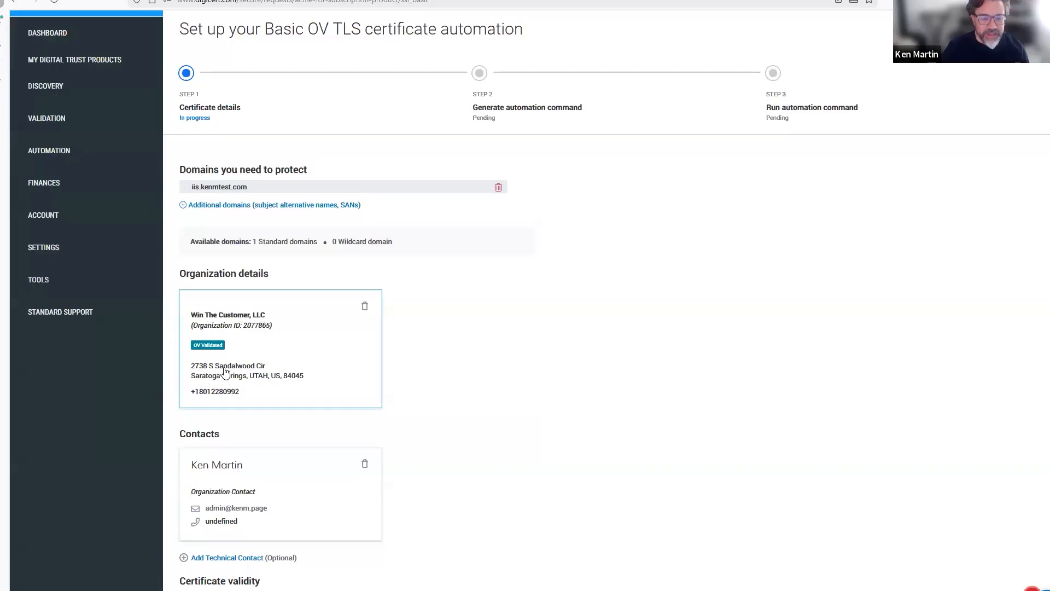
{"action": "scroll", "coordinate": [224, 372], "scroll_direction": "down", "scroll_amount": 1}
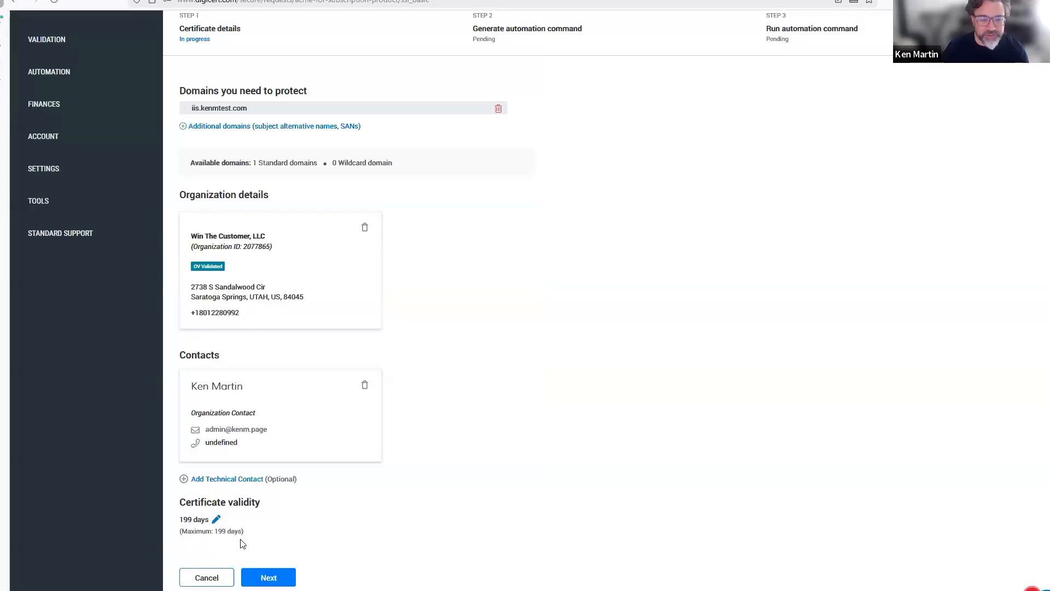
{"action": "left_click", "coordinate": [282, 582]}
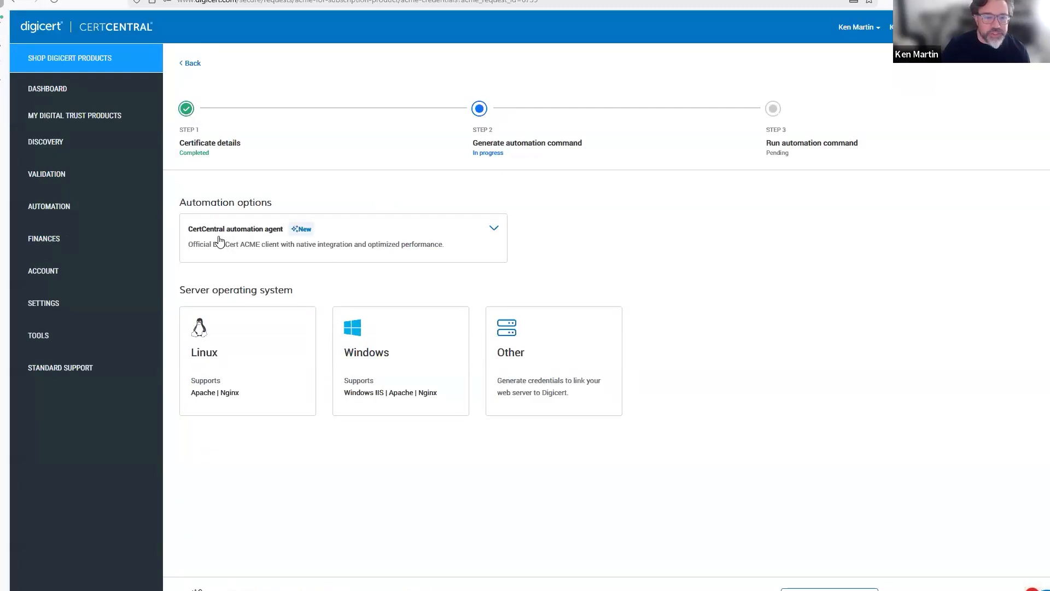
Keep CertCentral automation agent as the automation option and choose a Windows server.
{"action": "left_click", "coordinate": [245, 240]}
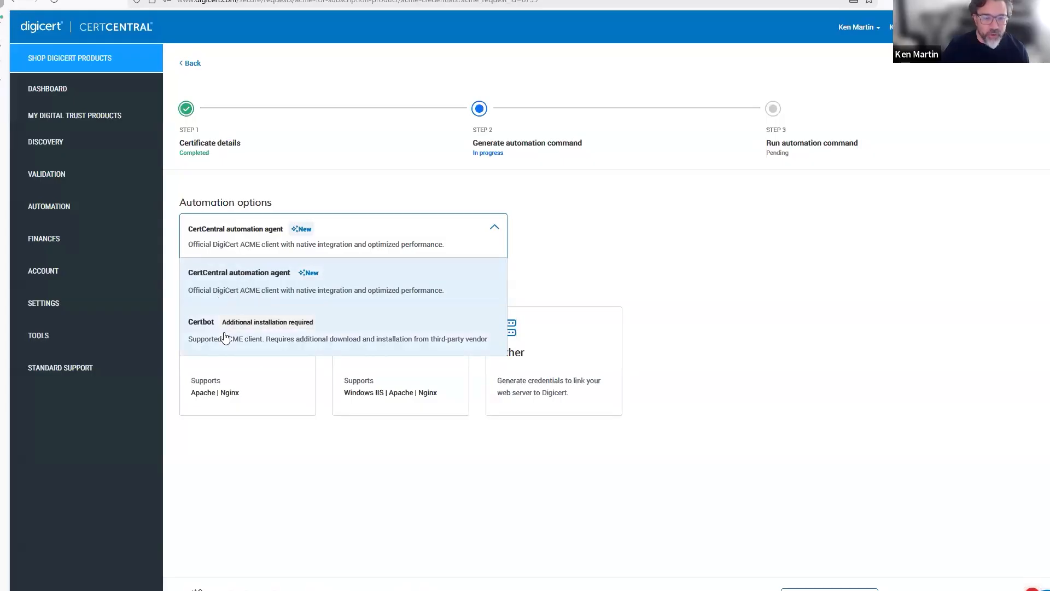
{"action": "left_click", "coordinate": [227, 280]}
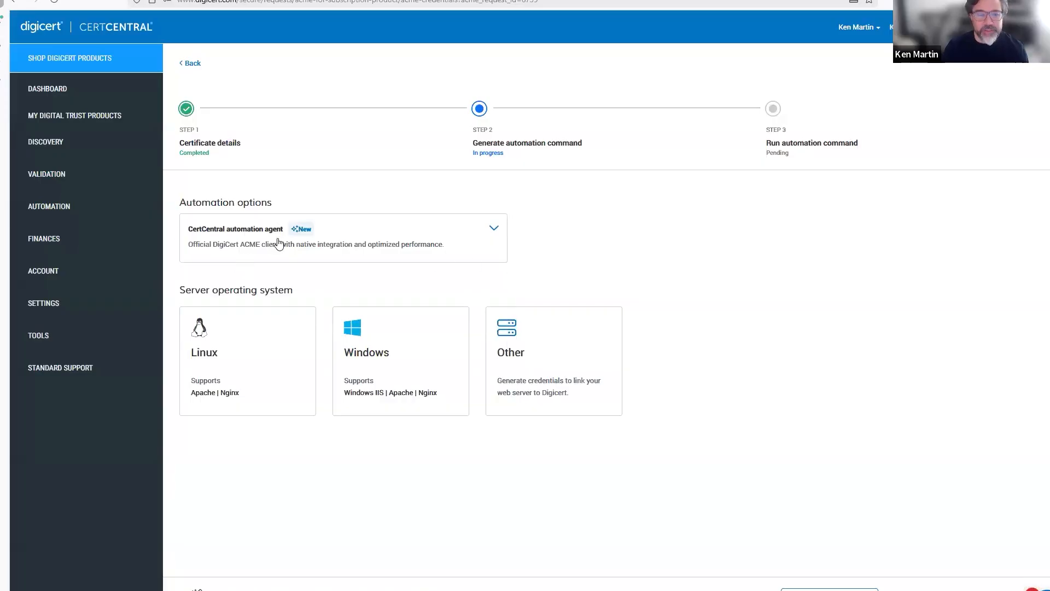
{"action": "left_click", "coordinate": [366, 358]}
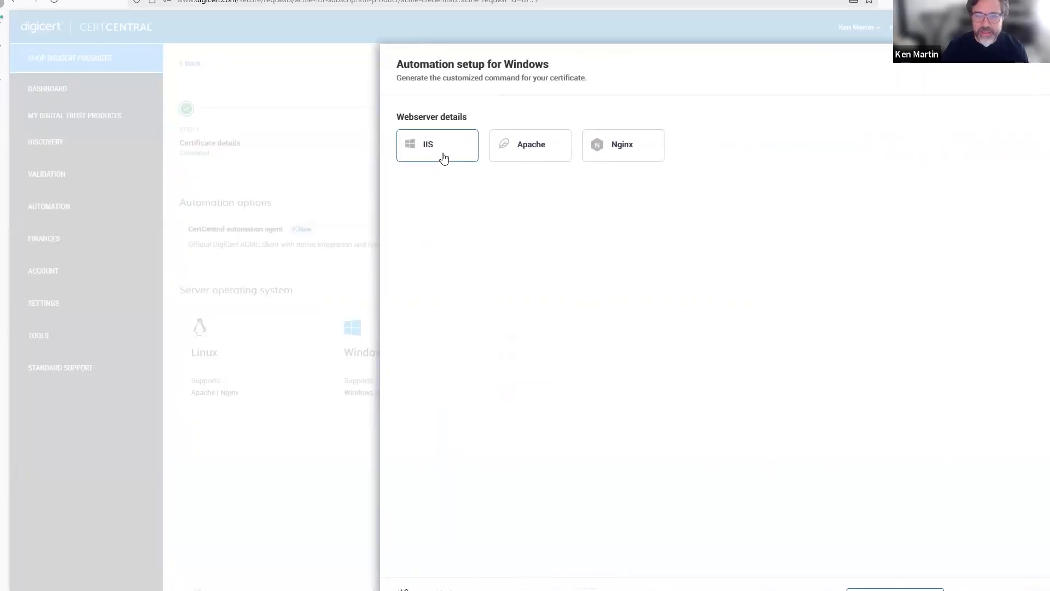
Generate the IIS automation command with automated validation, download it and copy it to the clipboard.
{"action": "left_click", "coordinate": [444, 157]}
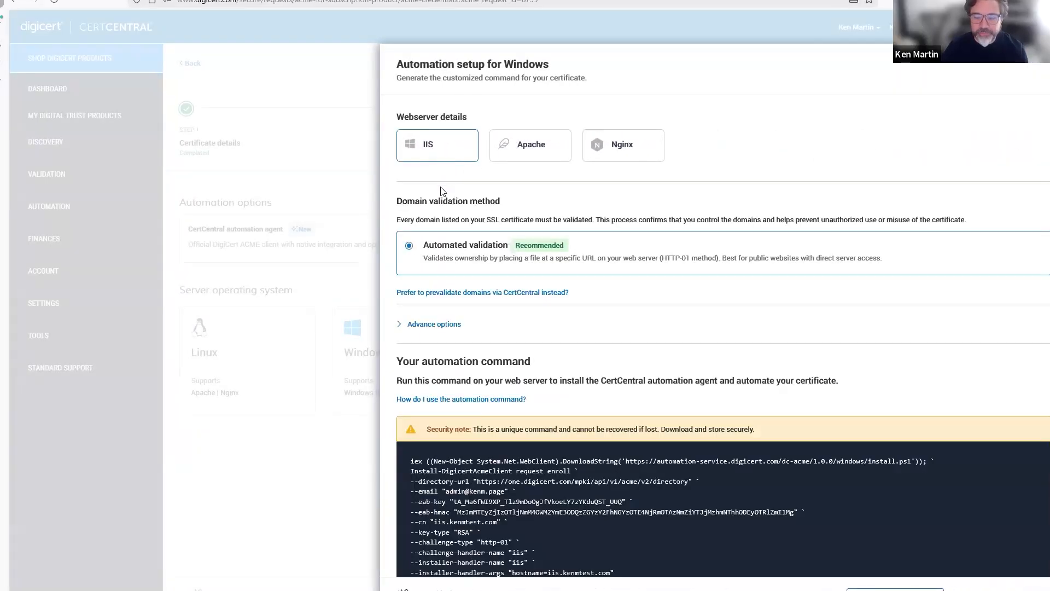
{"action": "scroll", "coordinate": [462, 385], "scroll_direction": "down", "scroll_amount": 2}
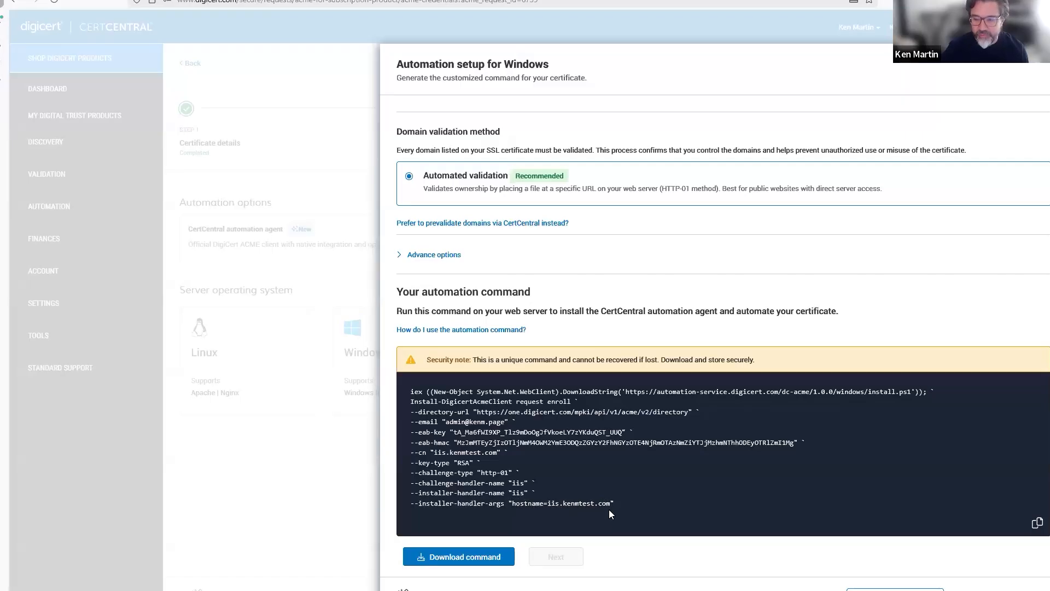
{"action": "left_click", "coordinate": [458, 560]}
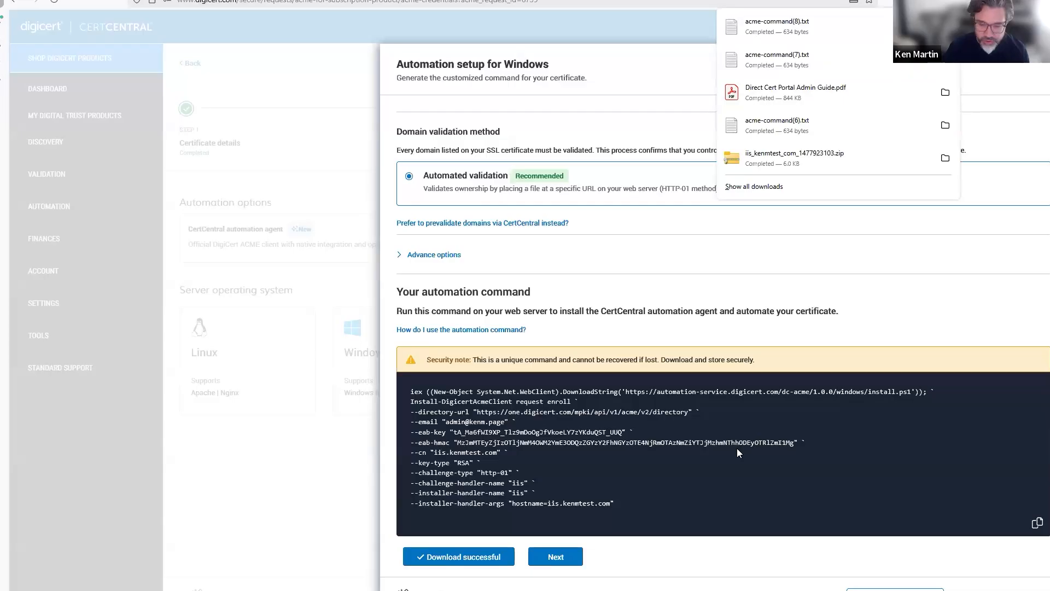
{"action": "left_click", "coordinate": [993, 73]}
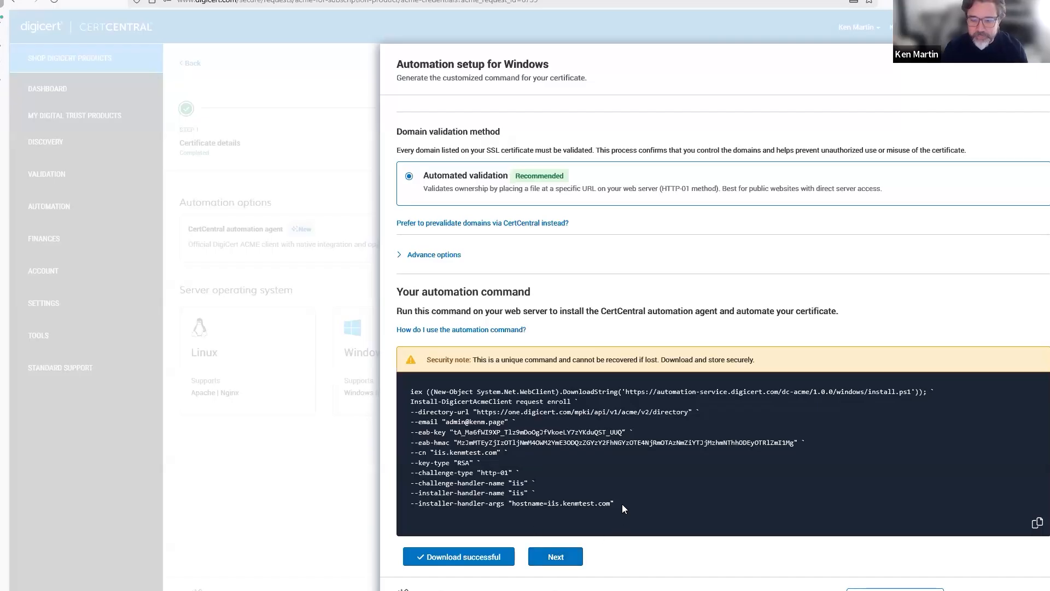
{"action": "left_click", "coordinate": [1037, 524]}
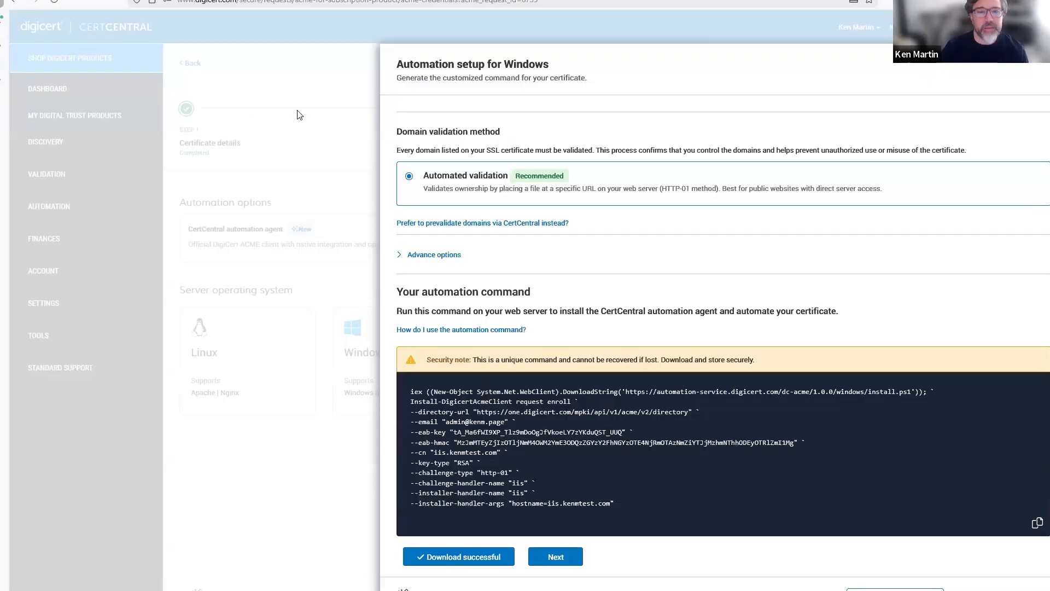
{"action": "key", "text": "alt+Tab"}
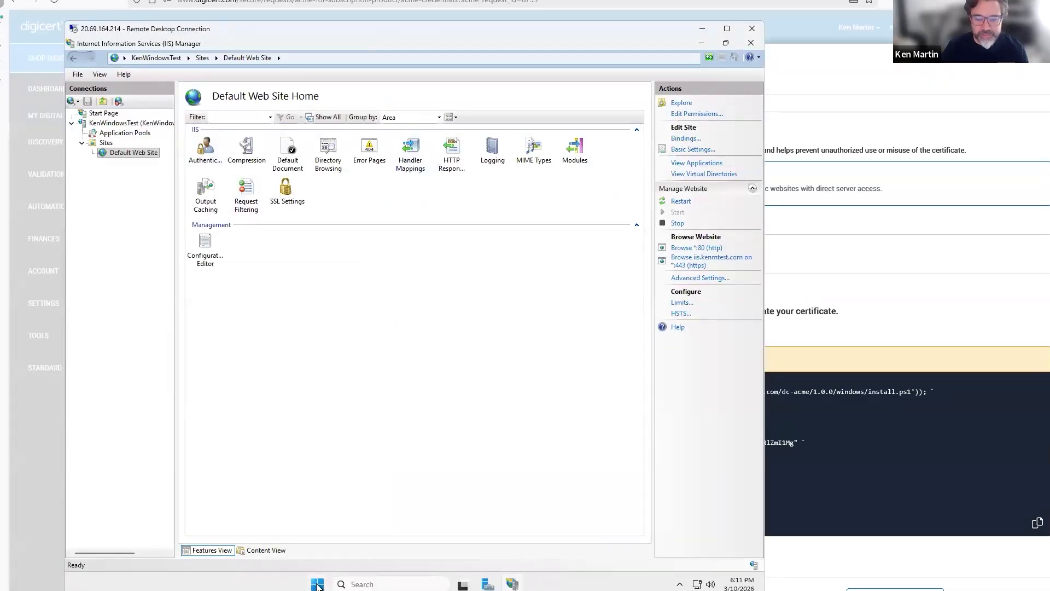
Search 'power' in the Start menu and launch Windows PowerShell as administrator.
{"action": "left_click", "coordinate": [318, 585]}
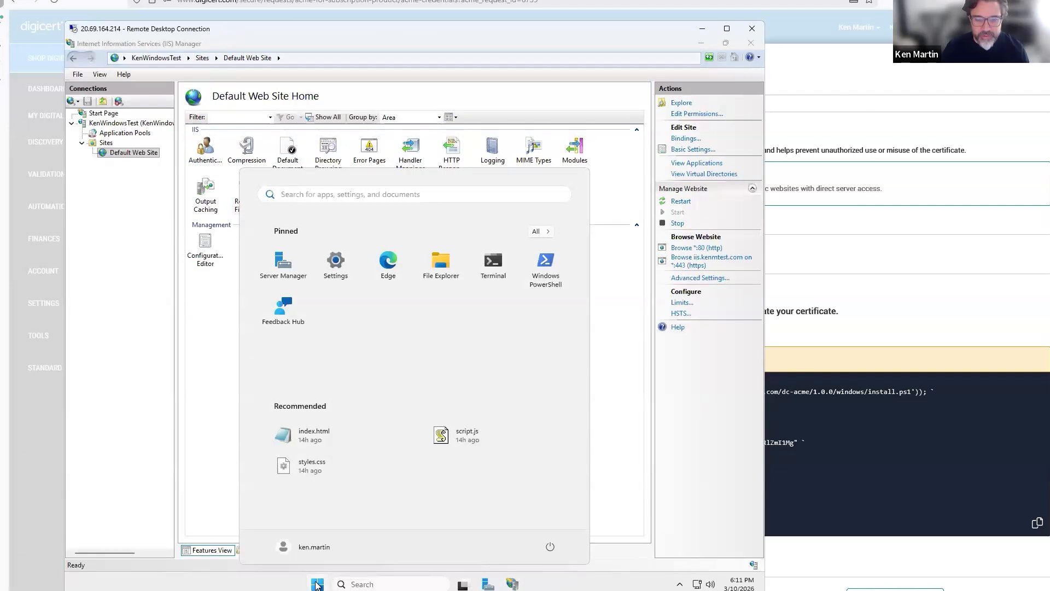
{"action": "type", "text": "p"}
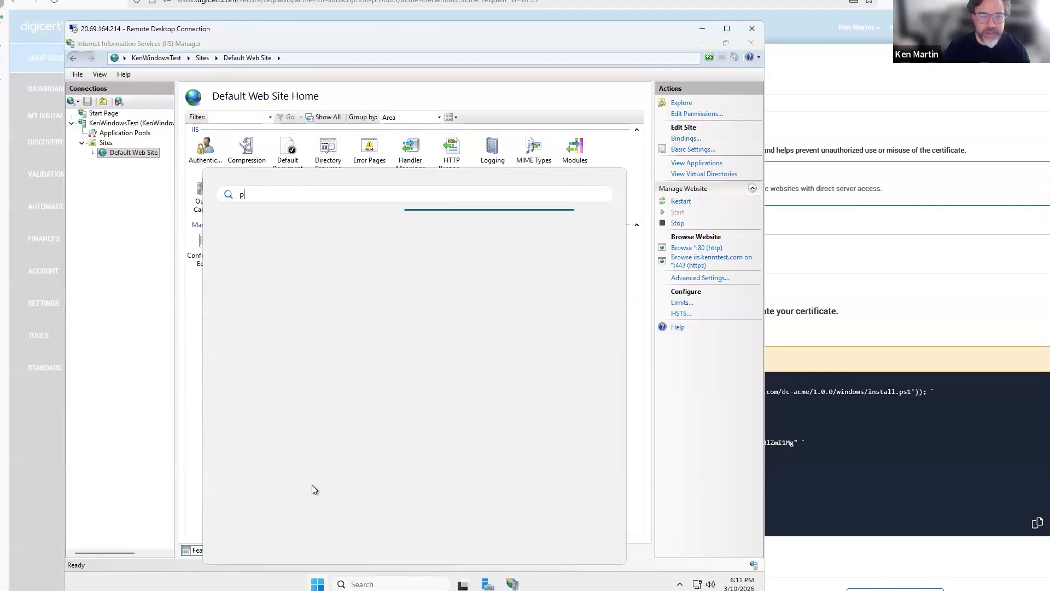
{"action": "type", "text": "ow"}
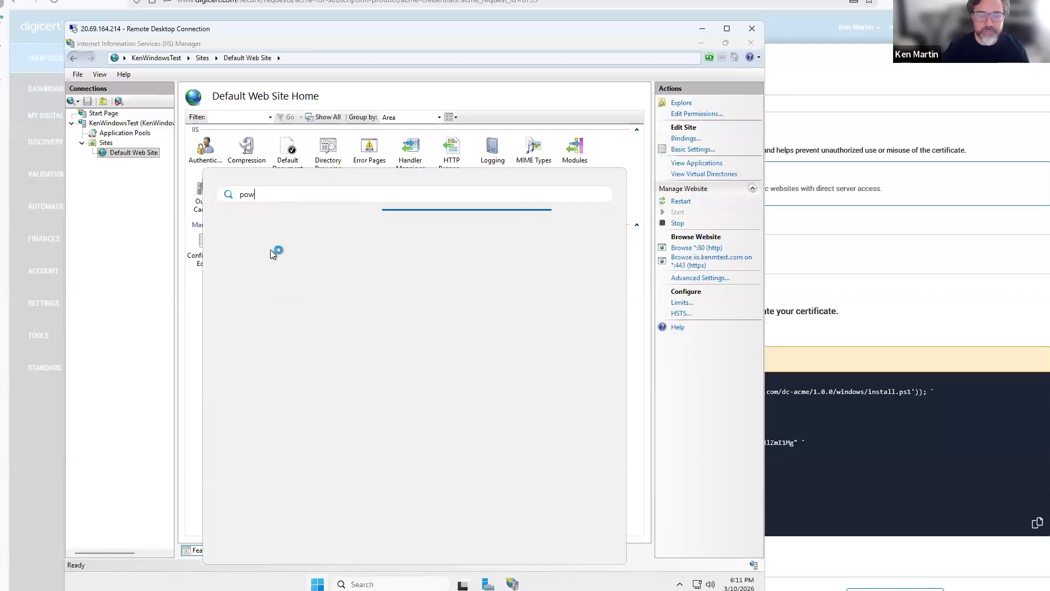
{"action": "type", "text": "er"}
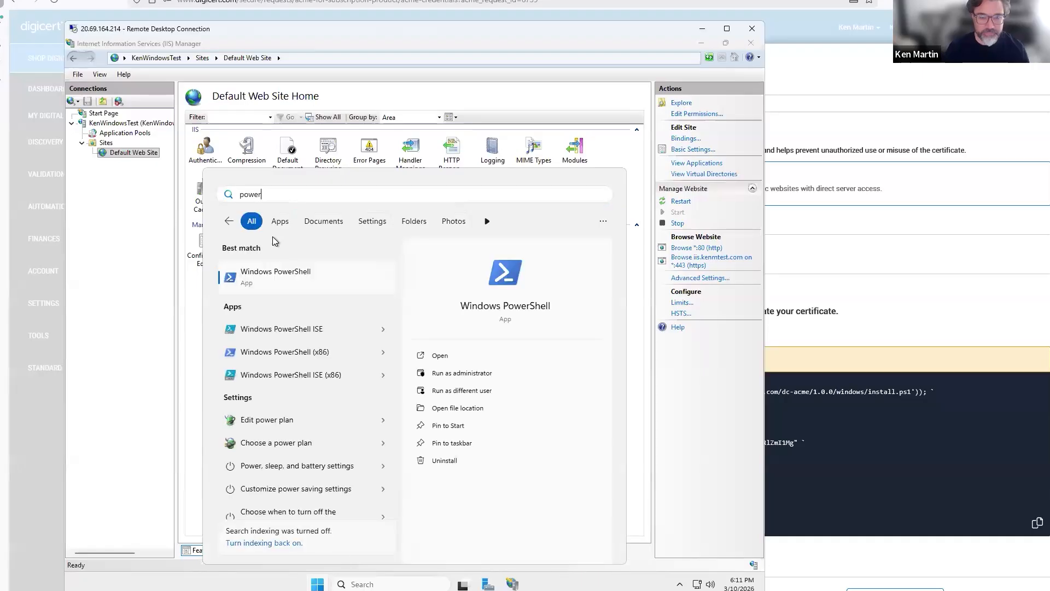
{"action": "left_click", "coordinate": [284, 276]}
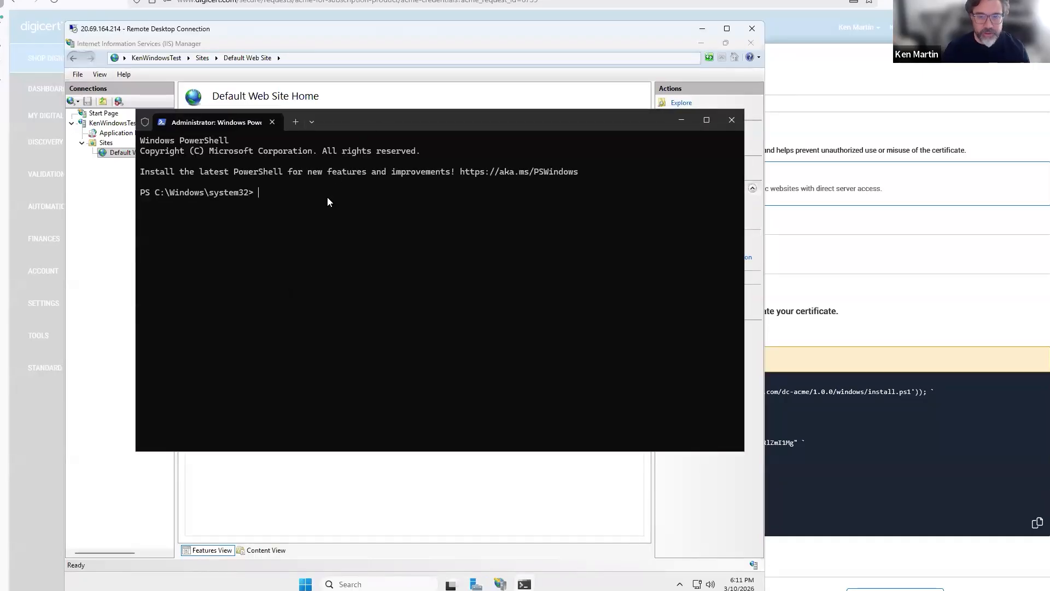
Paste and run the DigiCert enroll command to install the ACME client and enroll the certificate.
{"action": "key", "text": "ctrl+v"}
{"action": "left_click", "coordinate": [374, 359]}
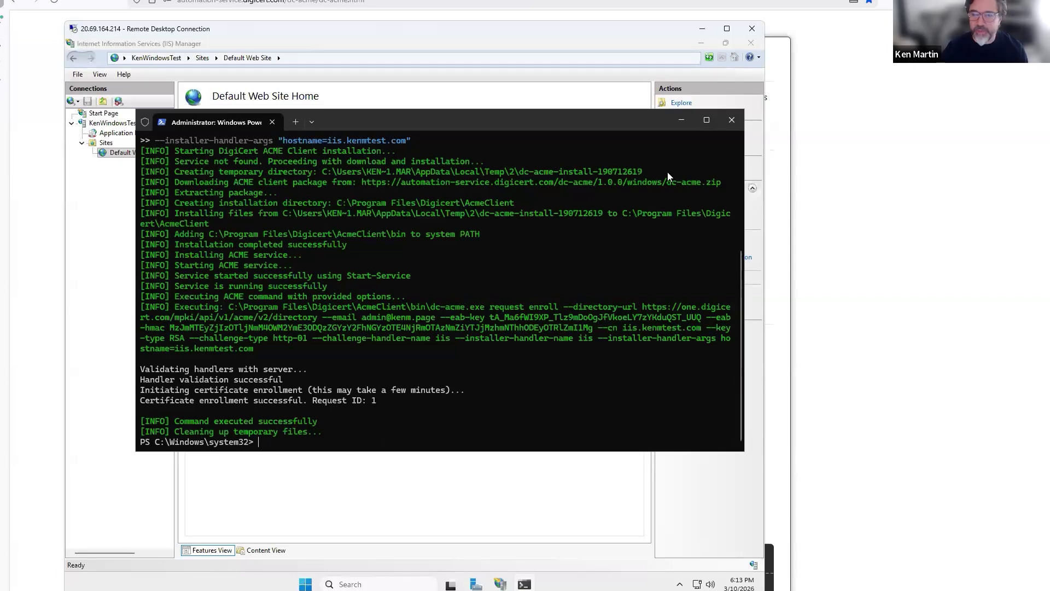
{"action": "left_click", "coordinate": [467, 519]}
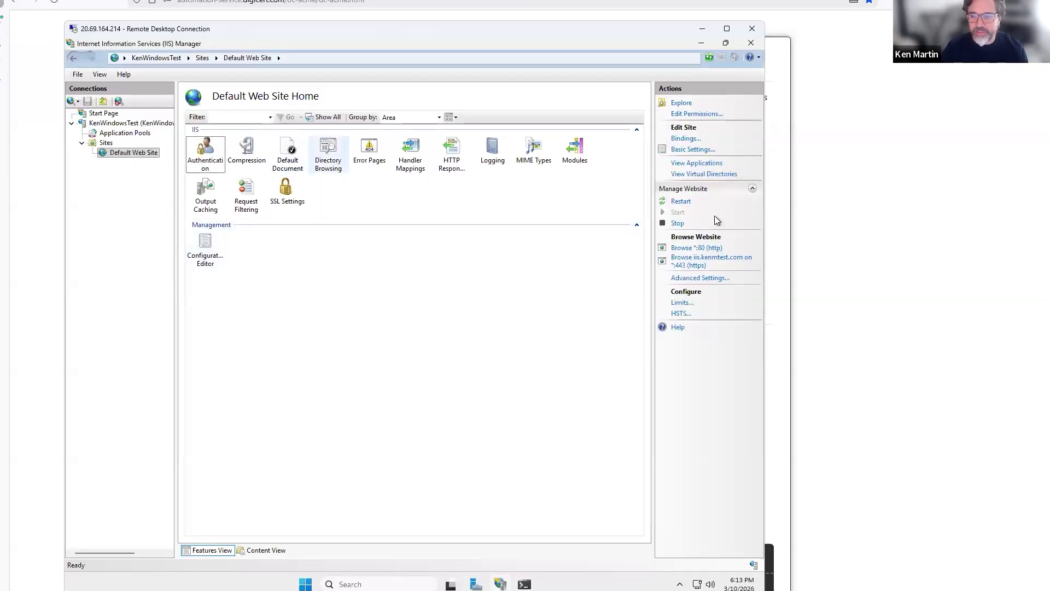
{"action": "left_click", "coordinate": [688, 141]}
{"action": "double_click", "coordinate": [339, 255]}
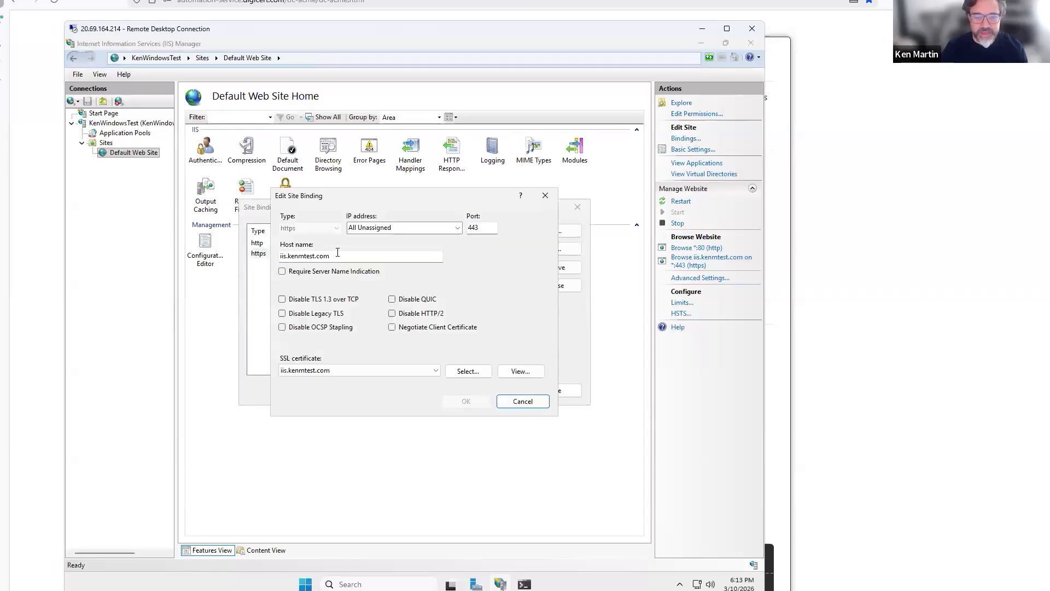
{"action": "left_click", "coordinate": [522, 371]}
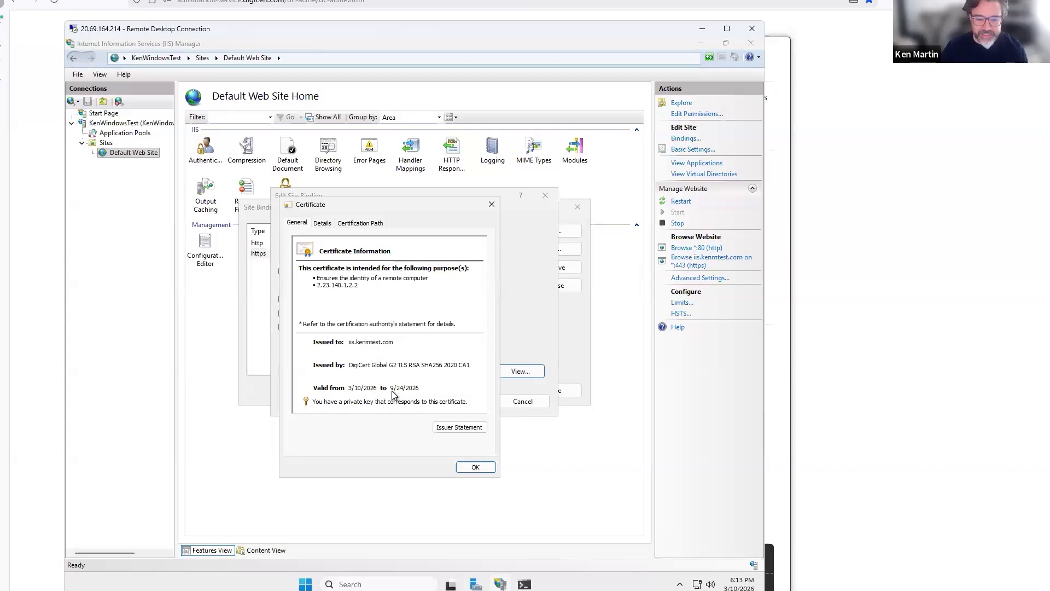
{"action": "left_click", "coordinate": [475, 466]}
{"action": "left_click", "coordinate": [525, 403]}
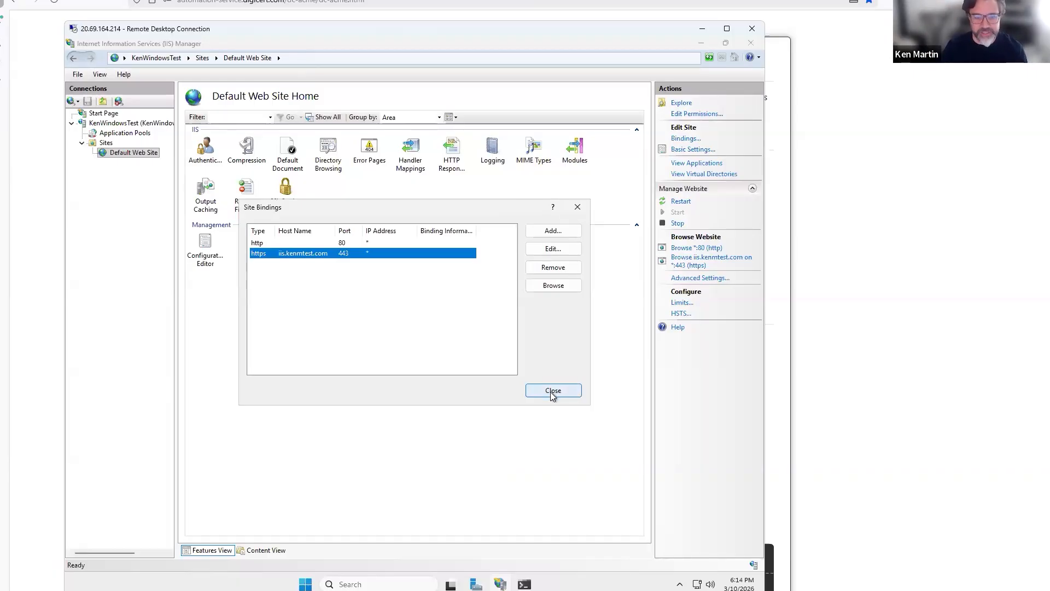
{"action": "left_click", "coordinate": [553, 392]}
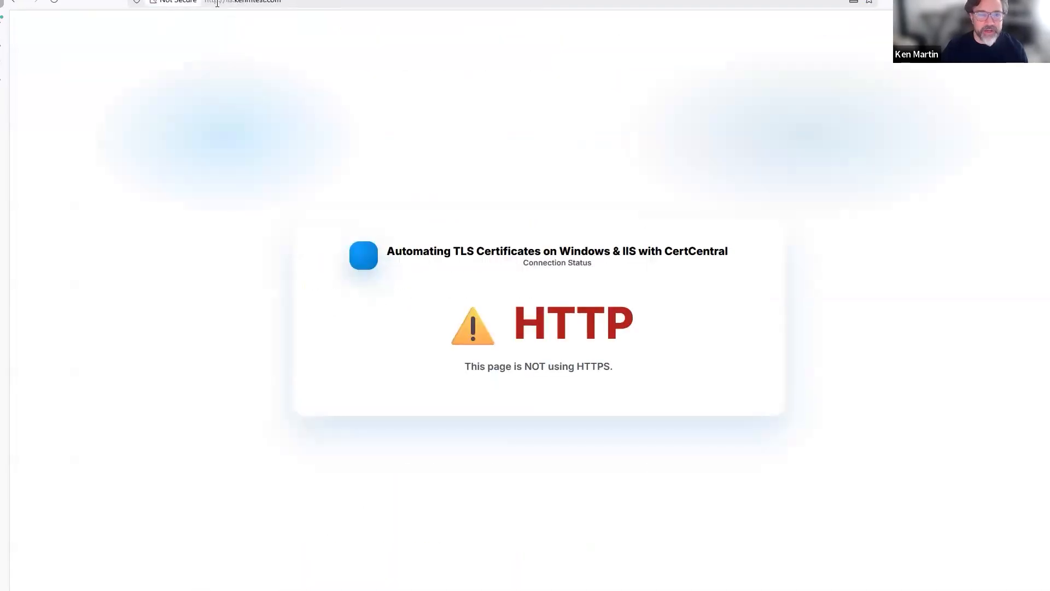
Reload iis.kenmtest.com using https instead of http to confirm the secure connection.
{"action": "left_click", "coordinate": [219, 3]}
{"action": "type", "text": "s"}
{"action": "key", "text": "Return"}
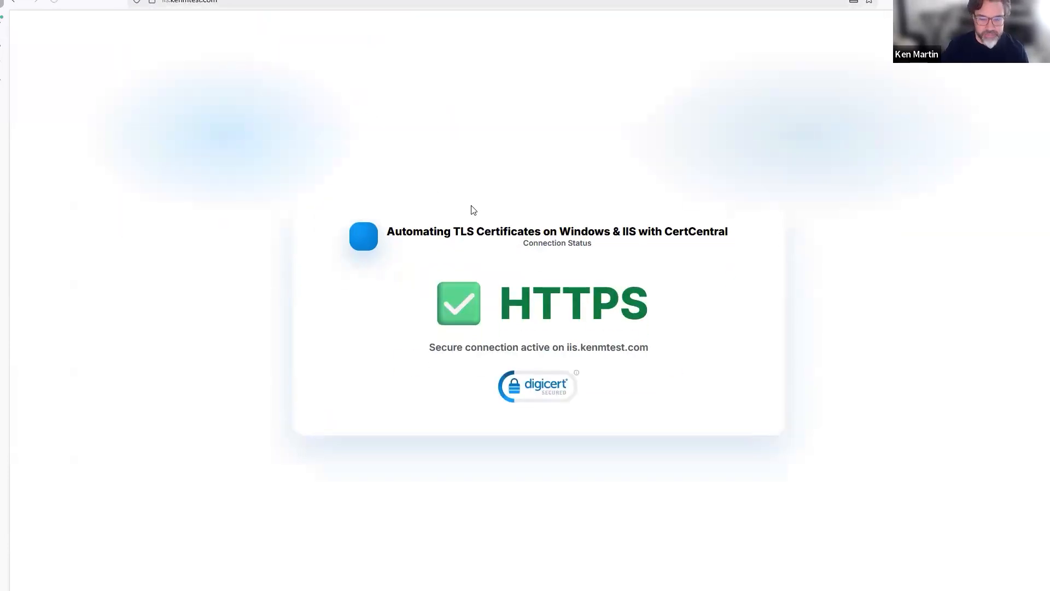